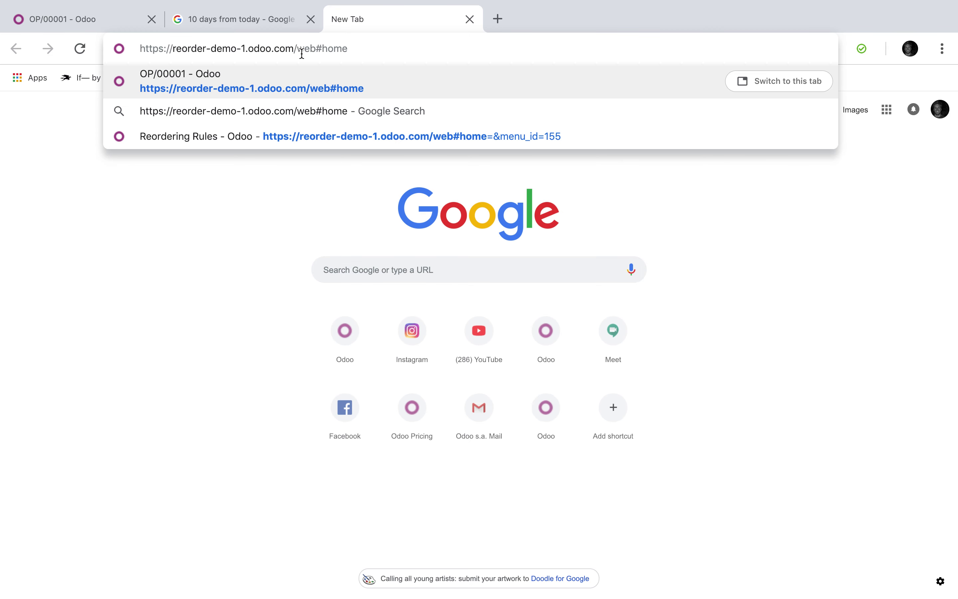
Load the Odoo home page in a second tab and search for 'reorder'
key("Return")
left_click_drag(391, 27, 286, 27)
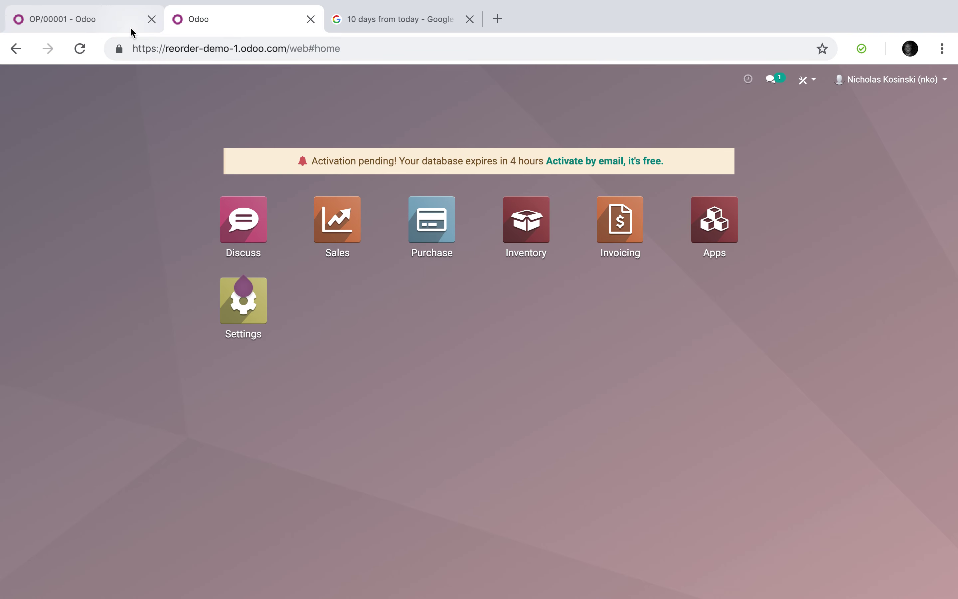
type("reorder")
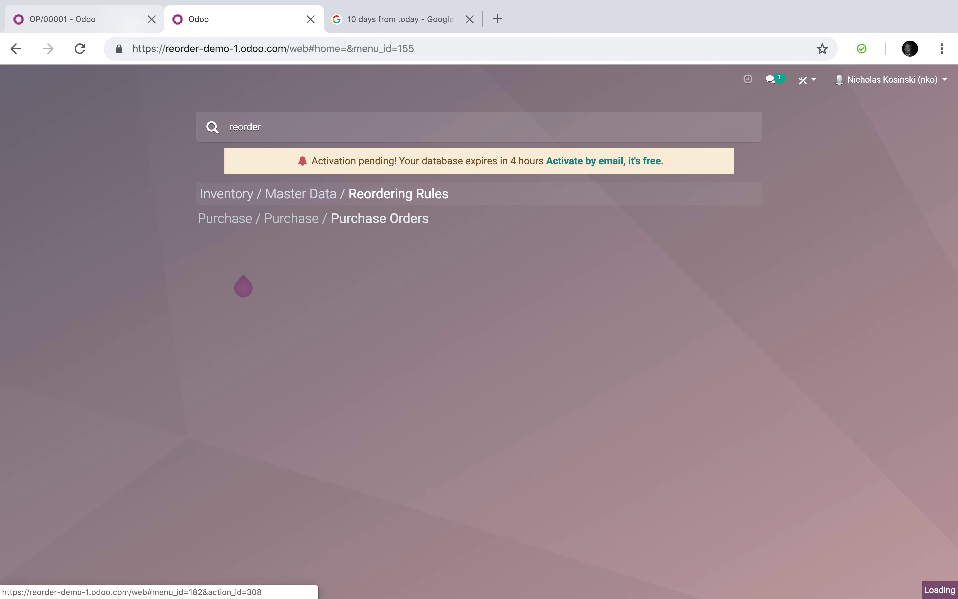
Open reordering rule OP/00001 and save it with lead time unit Day(s) to purchase
left_click(479, 194)
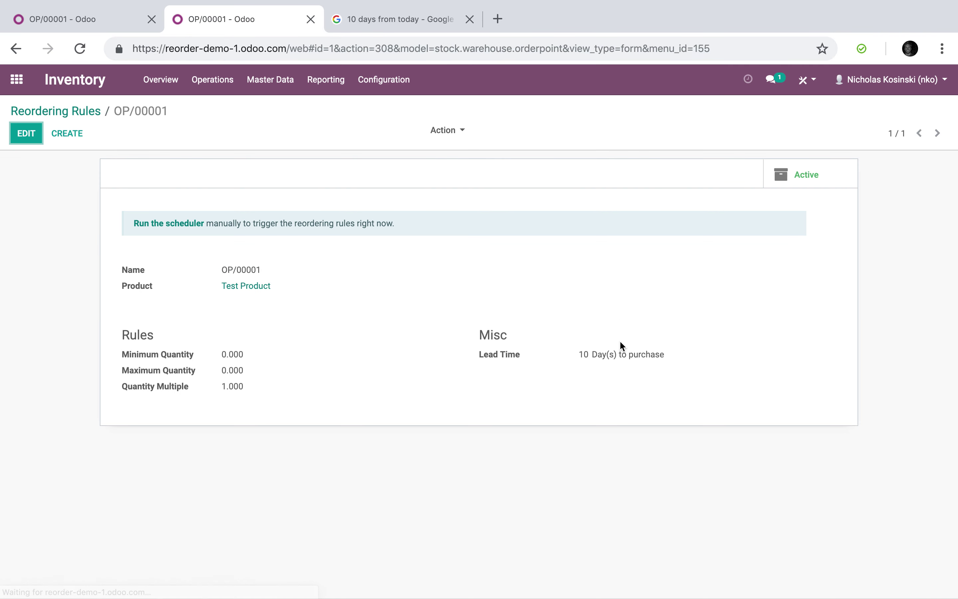
left_click(26, 134)
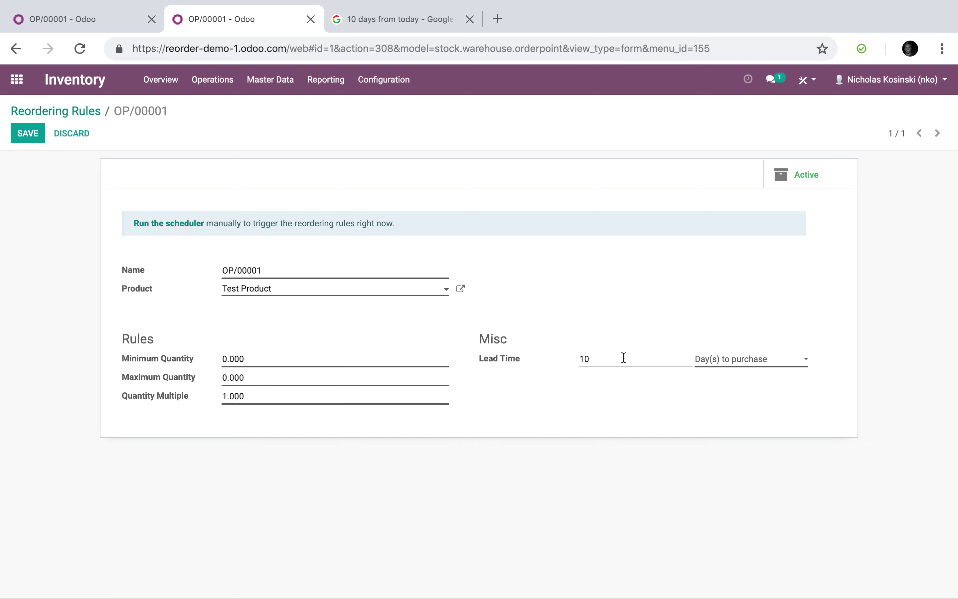
left_click(739, 363)
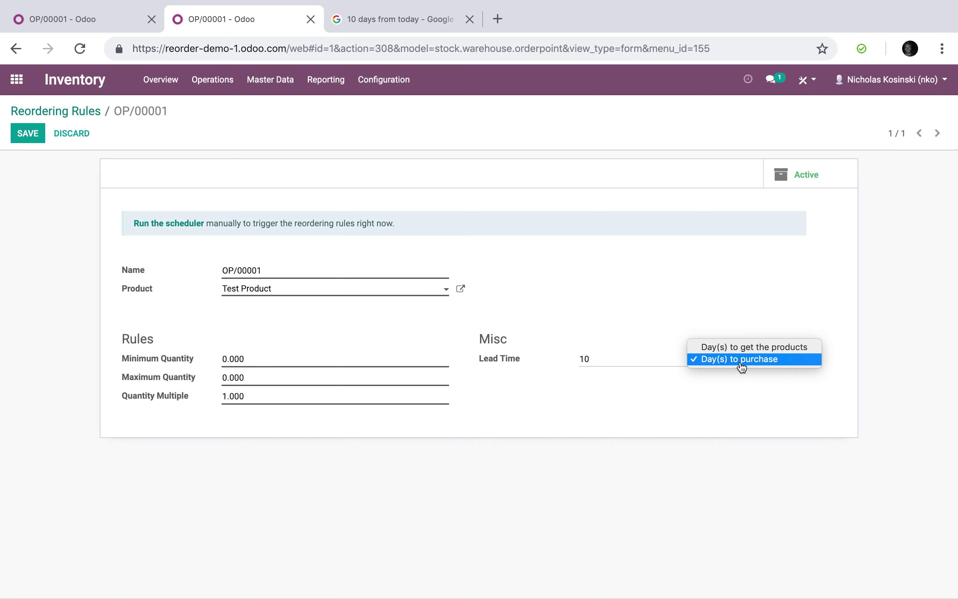
left_click(781, 360)
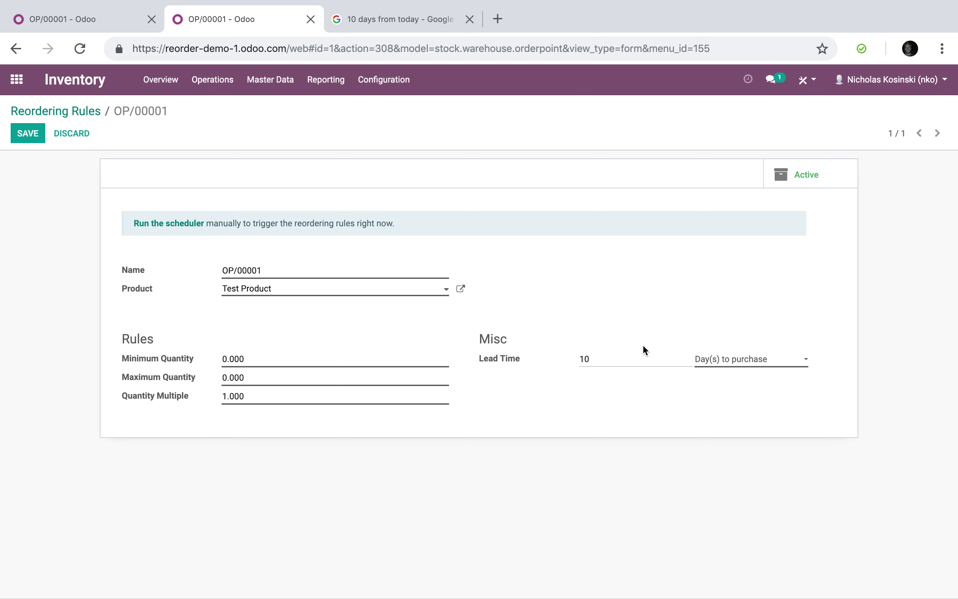
left_click(27, 134)
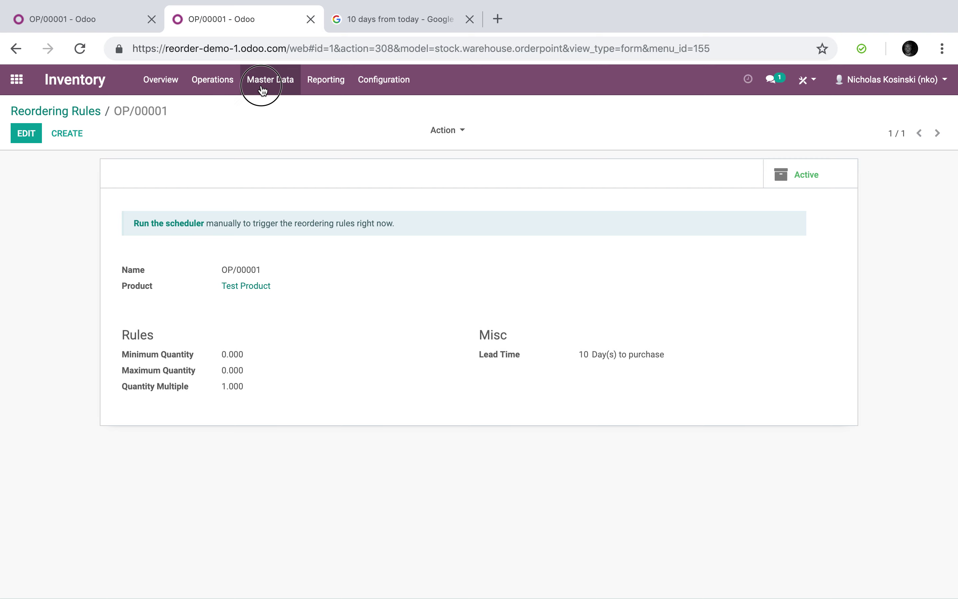
Confirm vendor Ven X's 2-day delivery lead time on Test Product, save, and open its reordering rules
left_click(141, 207)
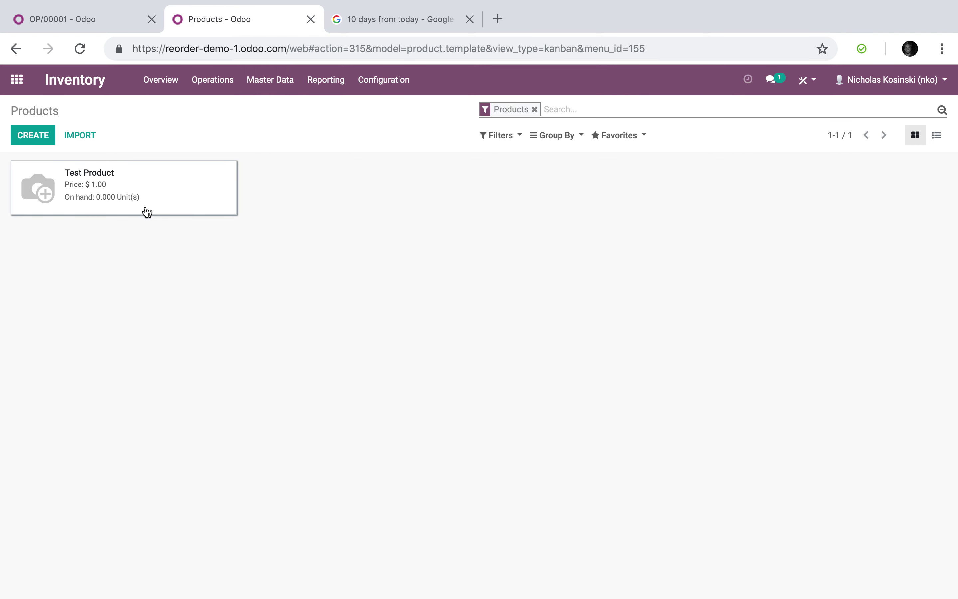
left_click(26, 133)
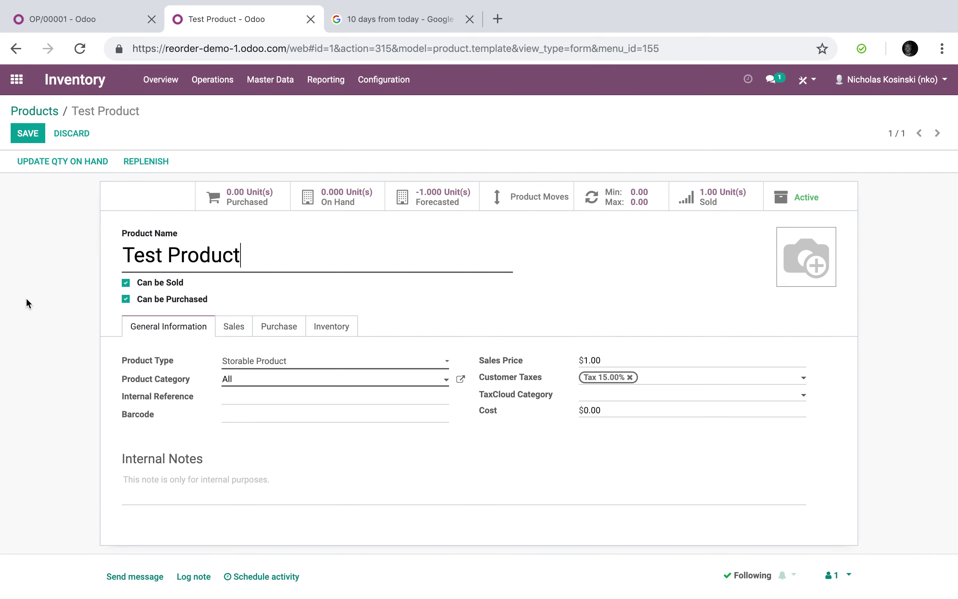
left_click(290, 325)
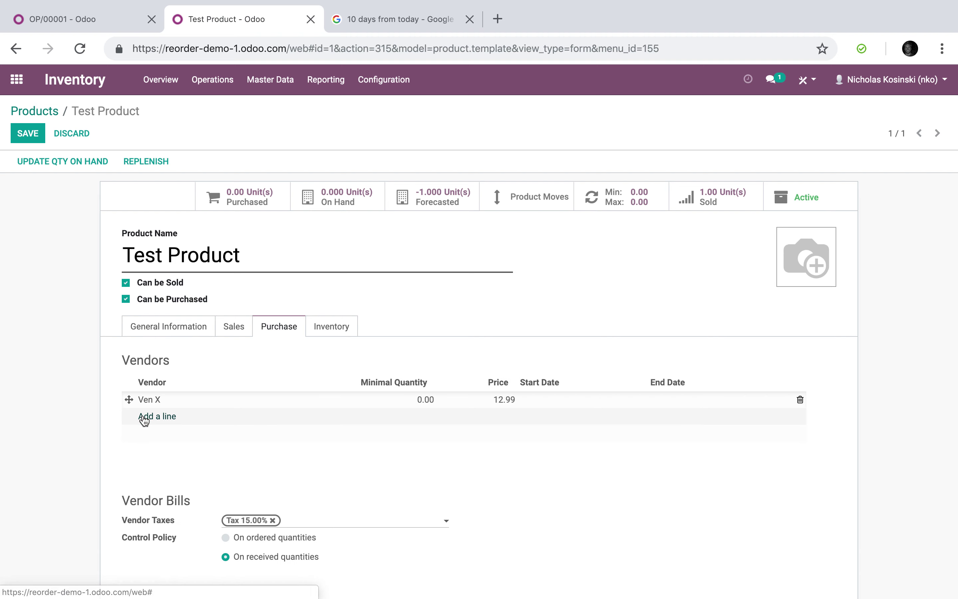
left_click(211, 399)
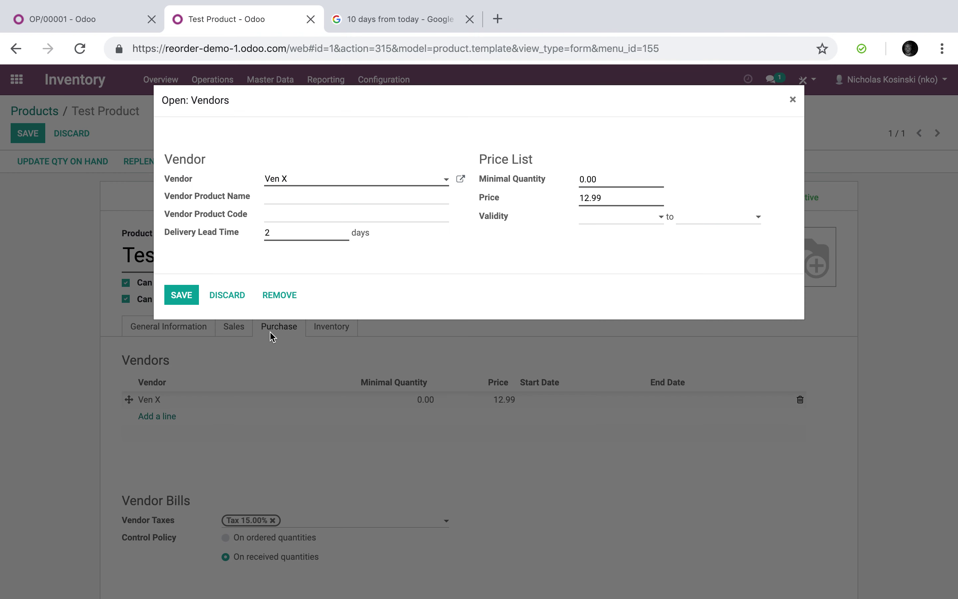
left_click_drag(319, 231, 236, 235)
left_click(181, 294)
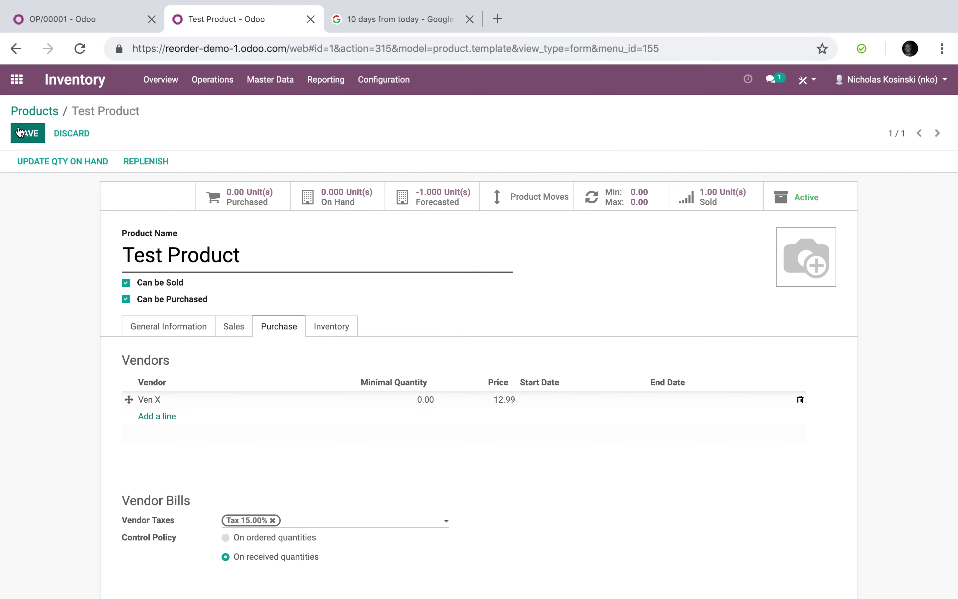
left_click(19, 133)
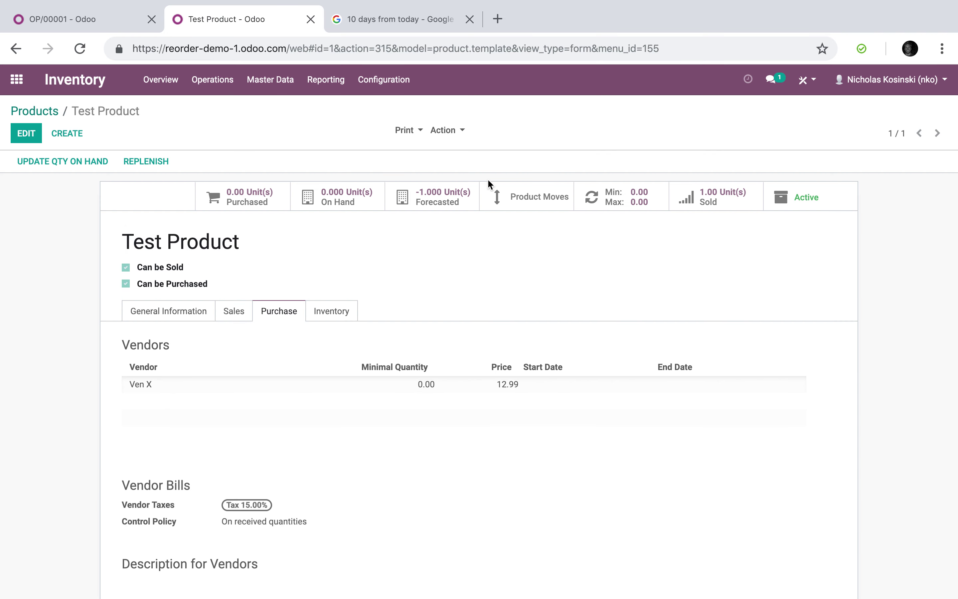
left_click(638, 201)
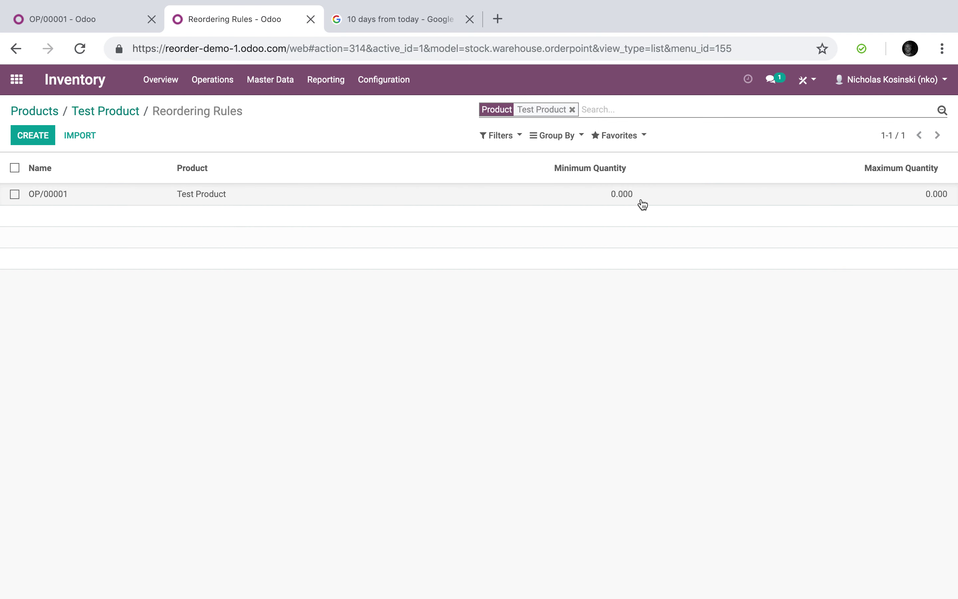
Re-save rule OP/00001 with its 10 Day(s) to purchase lead time and highlight the value
left_click(567, 194)
left_click(30, 138)
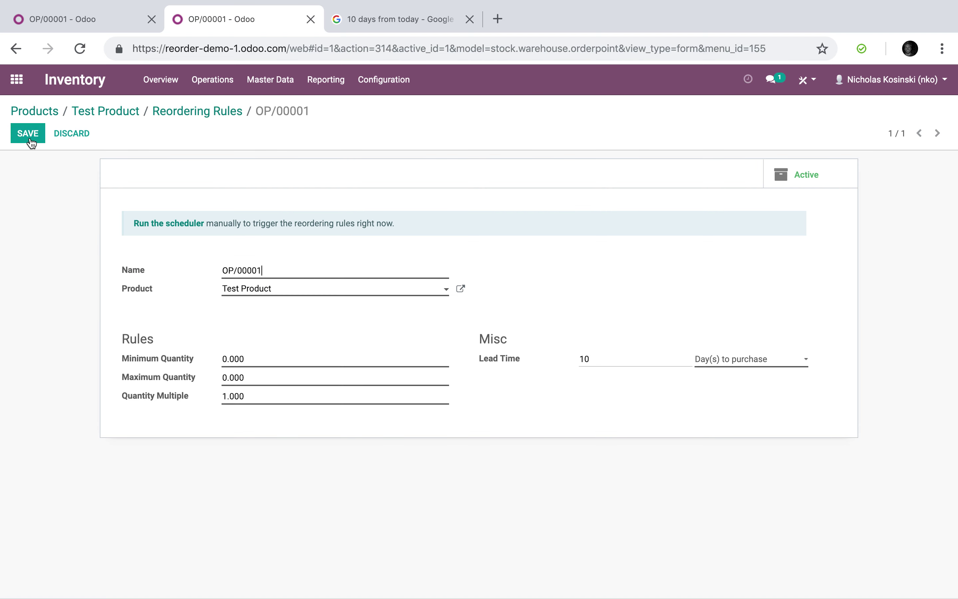
left_click(759, 366)
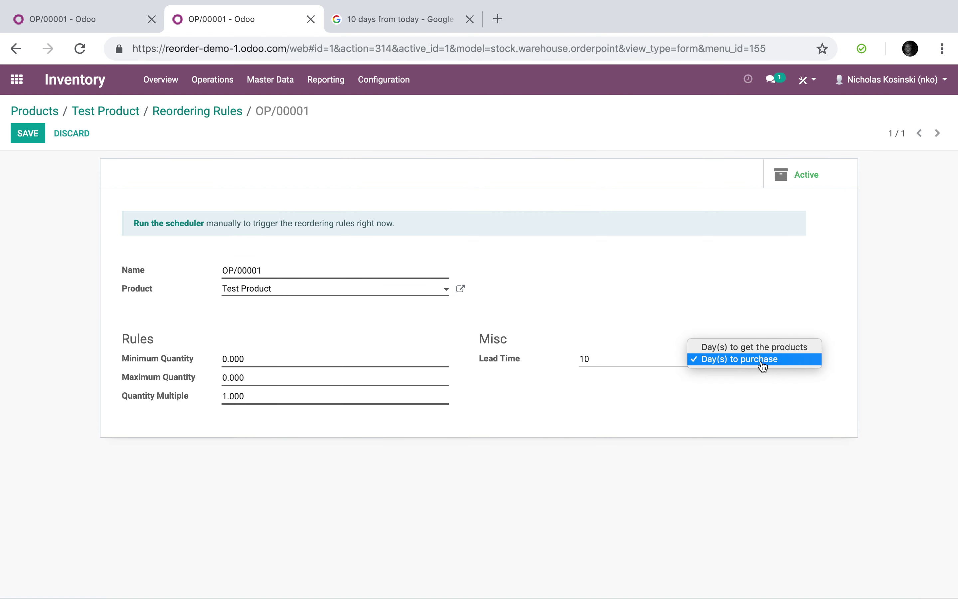
left_click(762, 363)
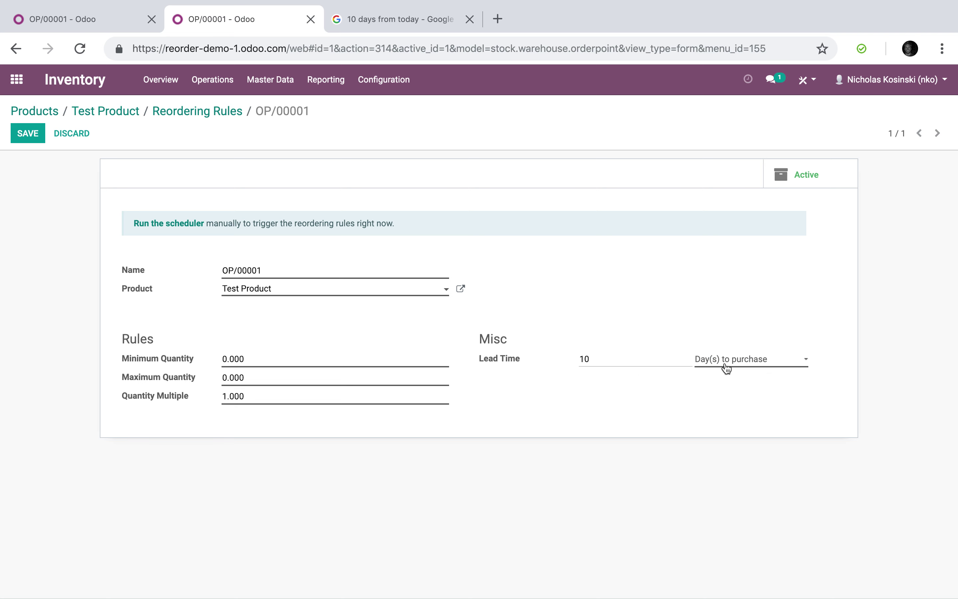
left_click(28, 134)
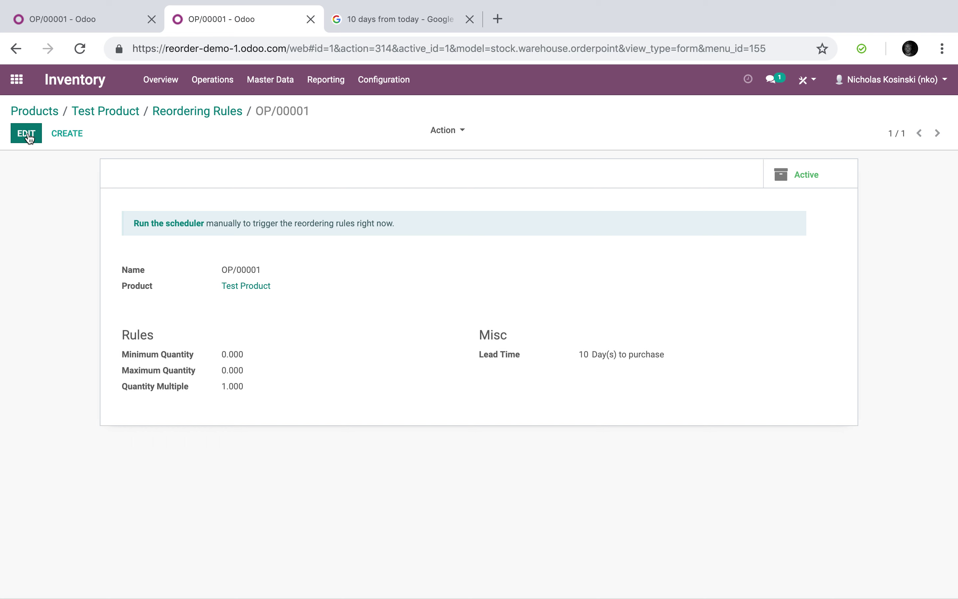
left_click_drag(576, 353, 598, 353)
Clear the highlighted lead time value on reordering rule OP/00001
left_click(598, 354)
Search Google for '12 days from today' (Wednesday, February 6, 2019), then return to the Odoo rule
left_click(498, 19)
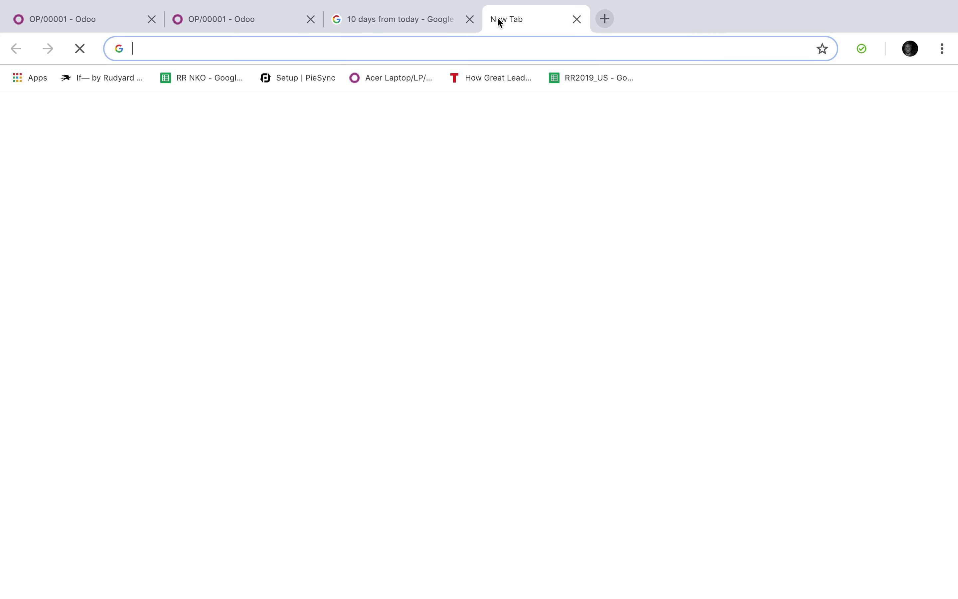
type("12 days from tod")
key("BackSpace")
key("BackSpace")
key("BackSpace")
key("BackSpace")
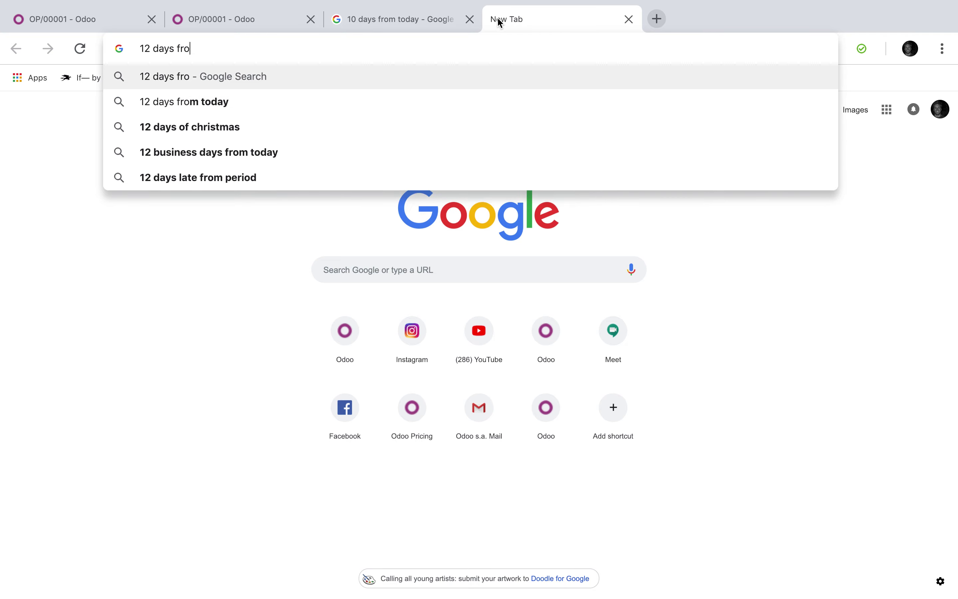
type("m today")
key("Return")
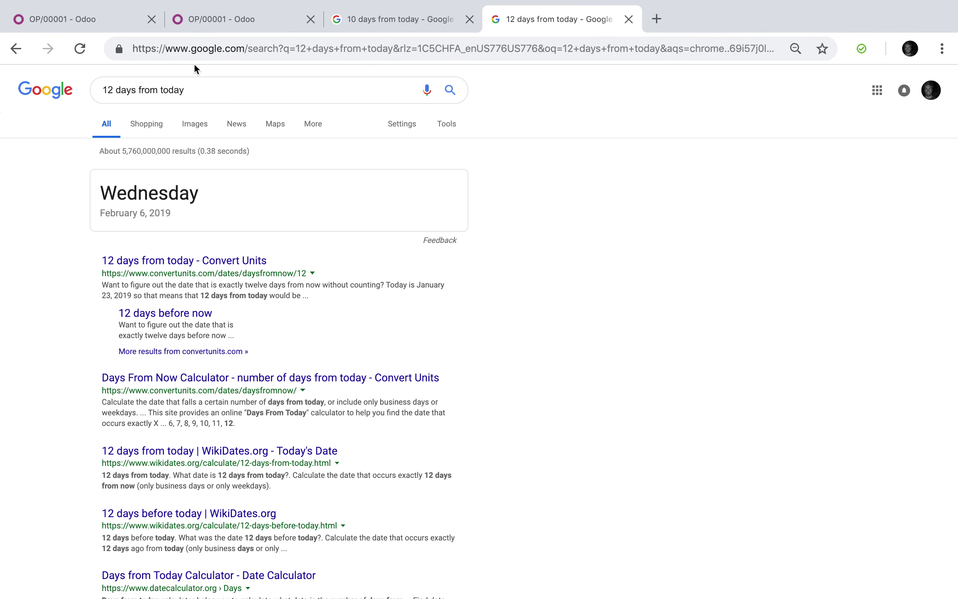
left_click(208, 26)
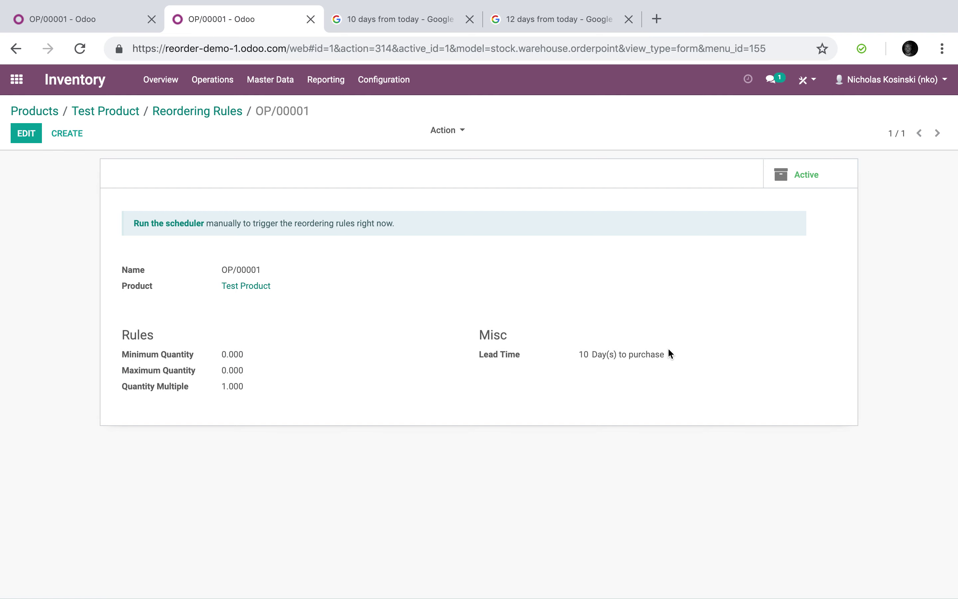
Visit the Inventory app, then Purchase requests for quotation, via the app menu
left_click(23, 92)
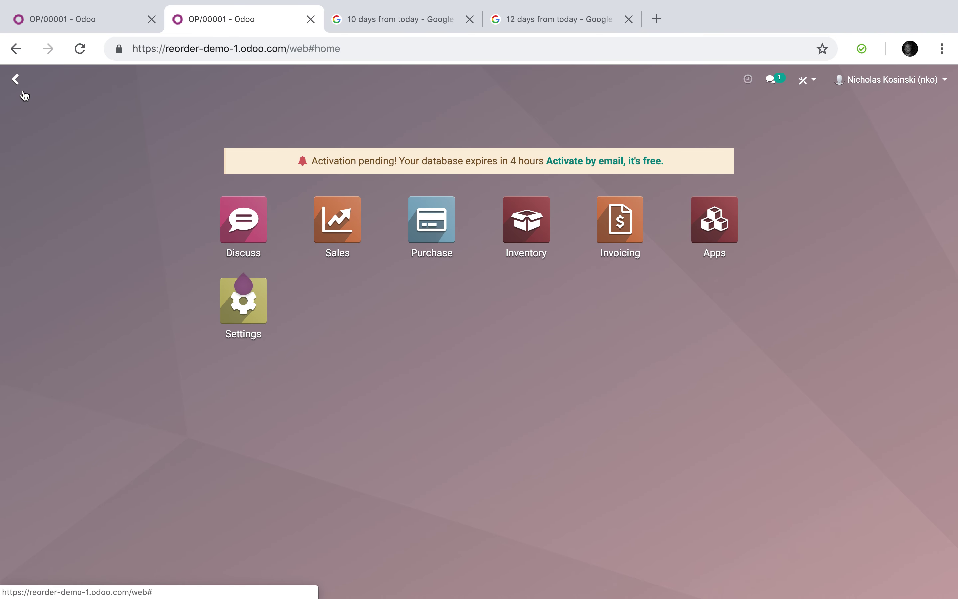
type("inv")
key("Return")
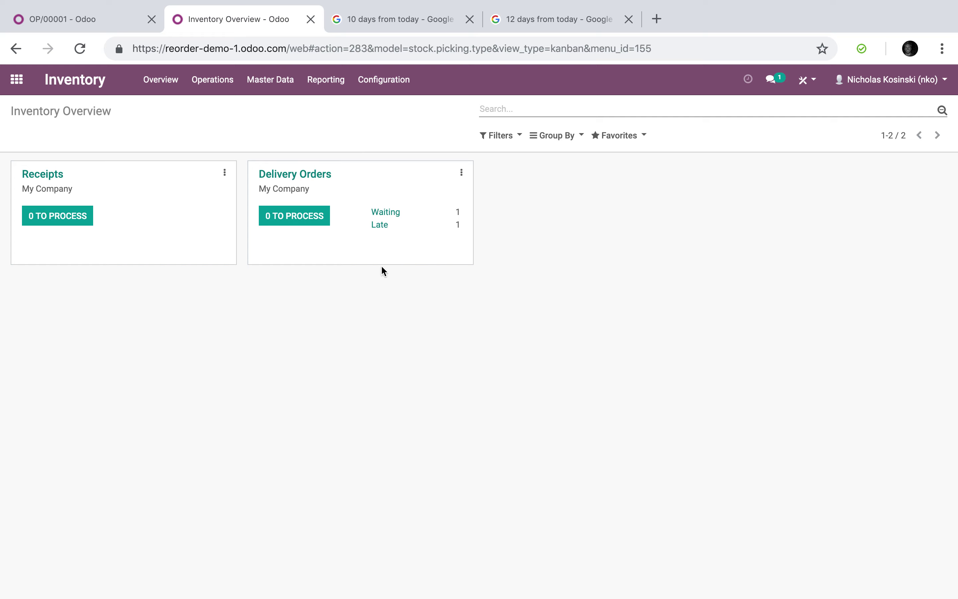
left_click(23, 92)
type("pur")
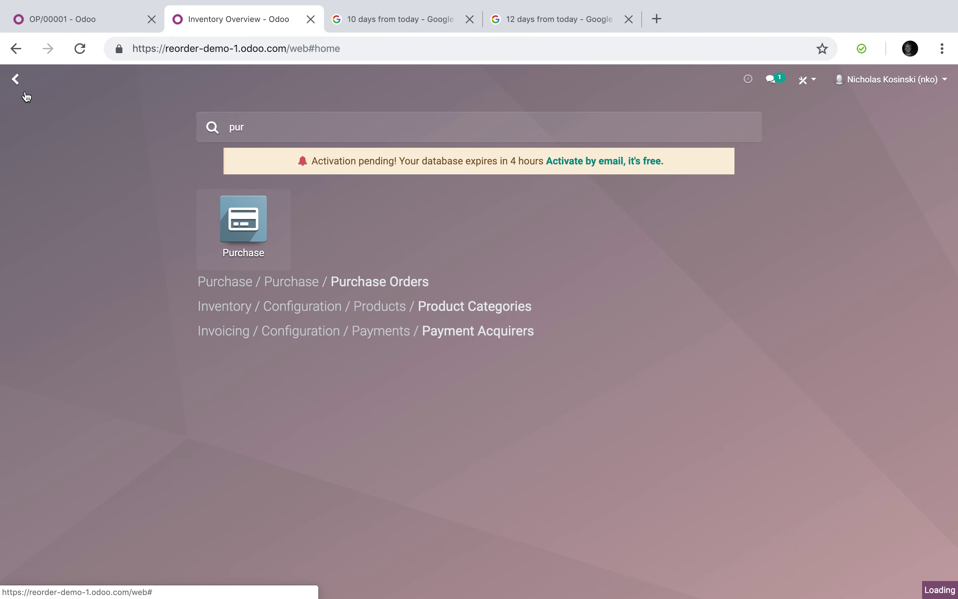
key("Return")
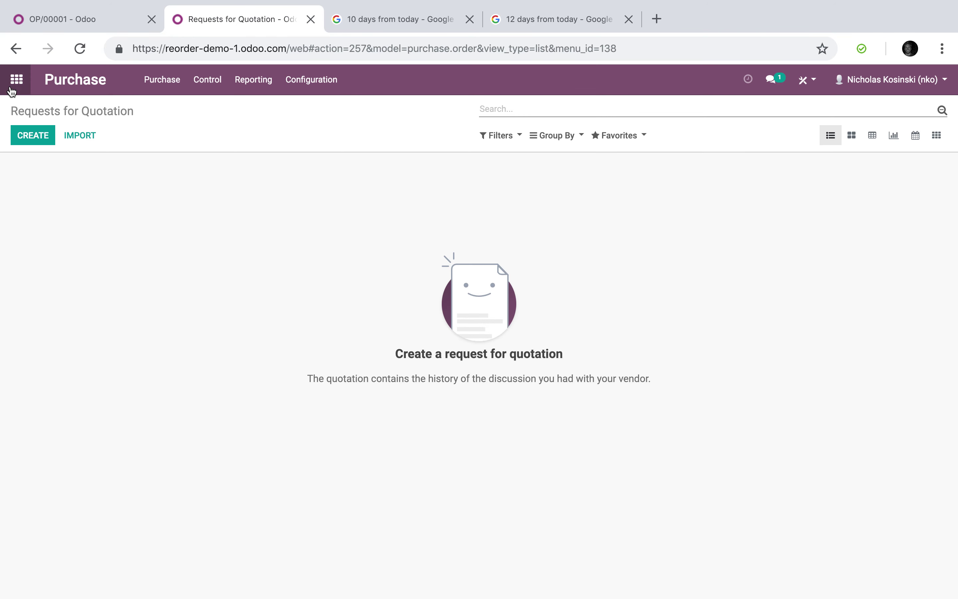
Run the Inventory scheduler and open Purchase requests for quotation to find PO000005
left_click(12, 91)
type("inve")
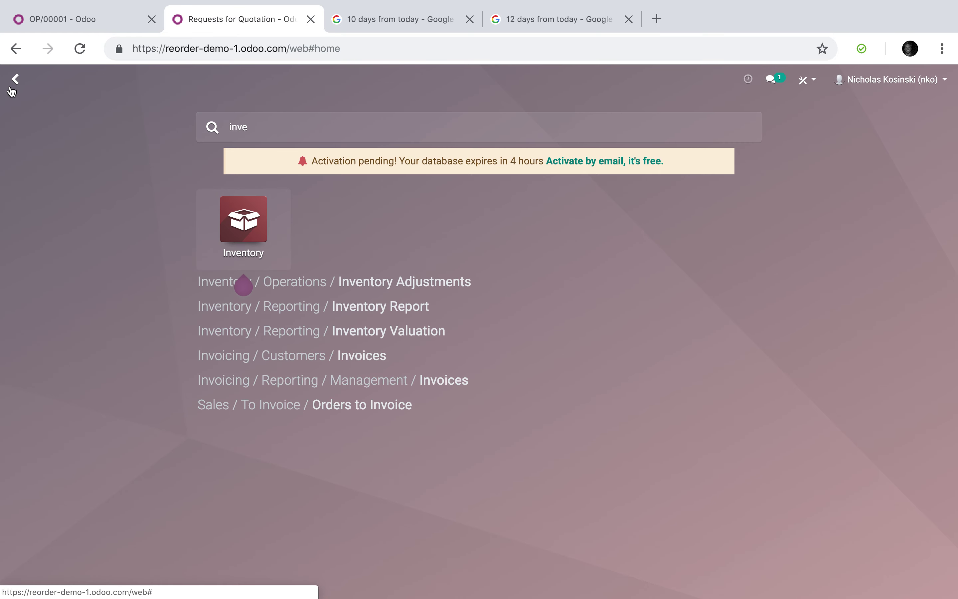
key("Return")
left_click(213, 80)
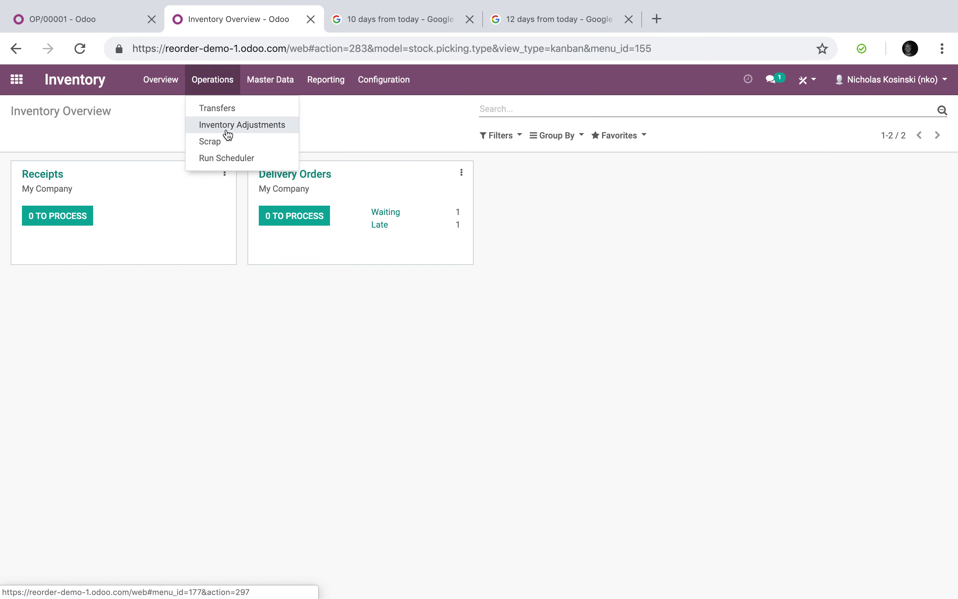
left_click(228, 157)
left_click(216, 196)
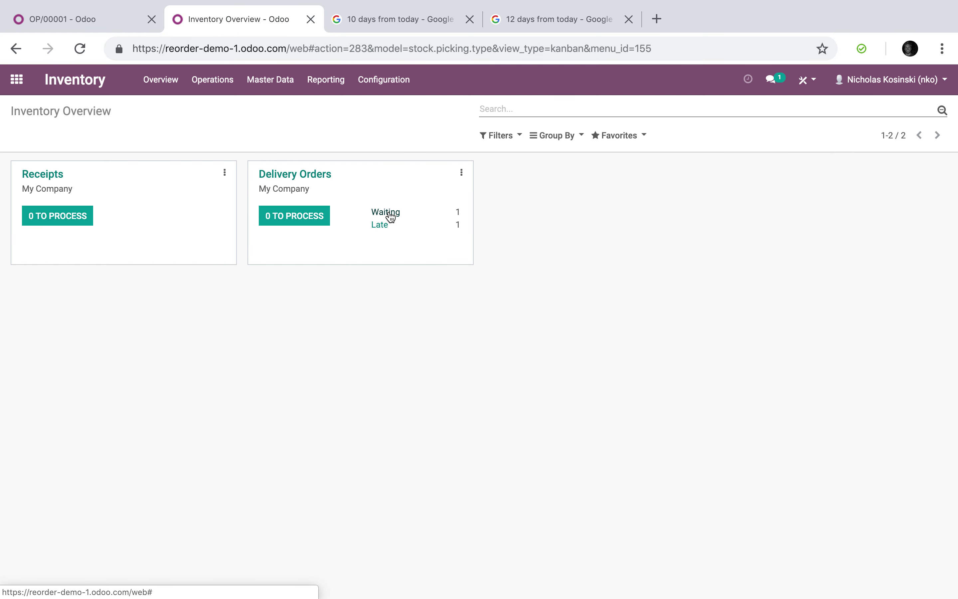
left_click(17, 80)
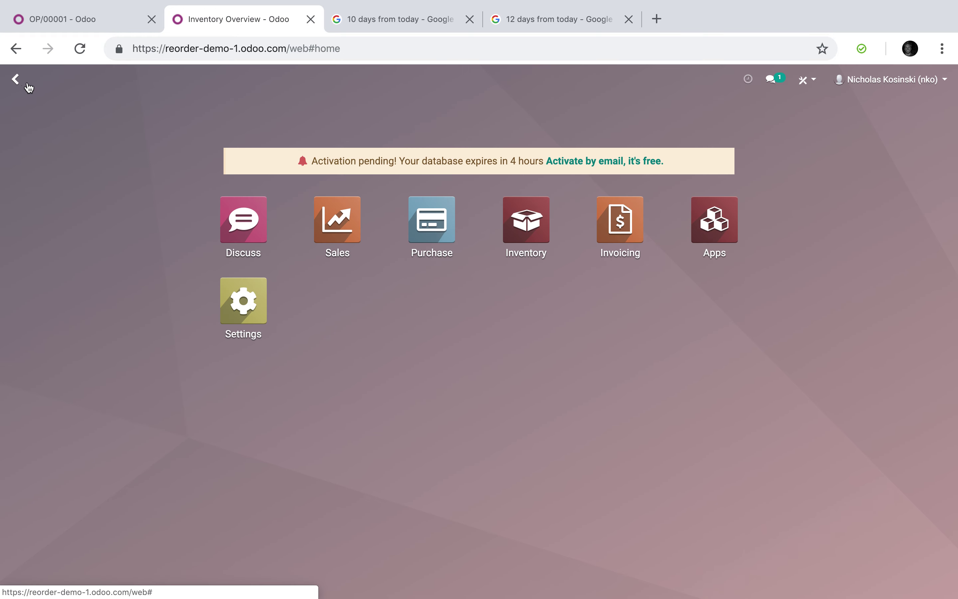
left_click(422, 211)
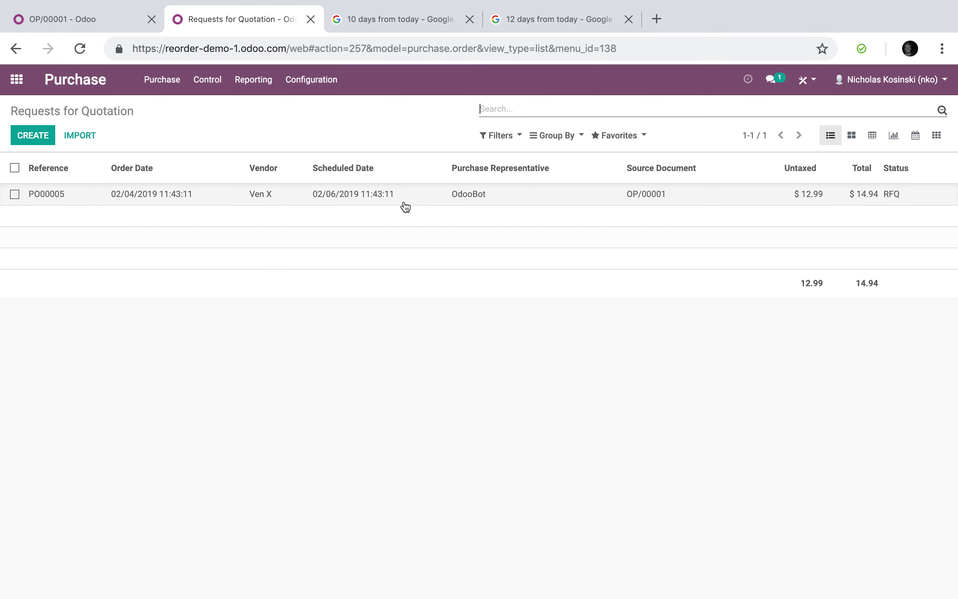
Open PO000005 and compare its 02/04/2019 order date against Google's ten-days-from-today result
left_click(403, 204)
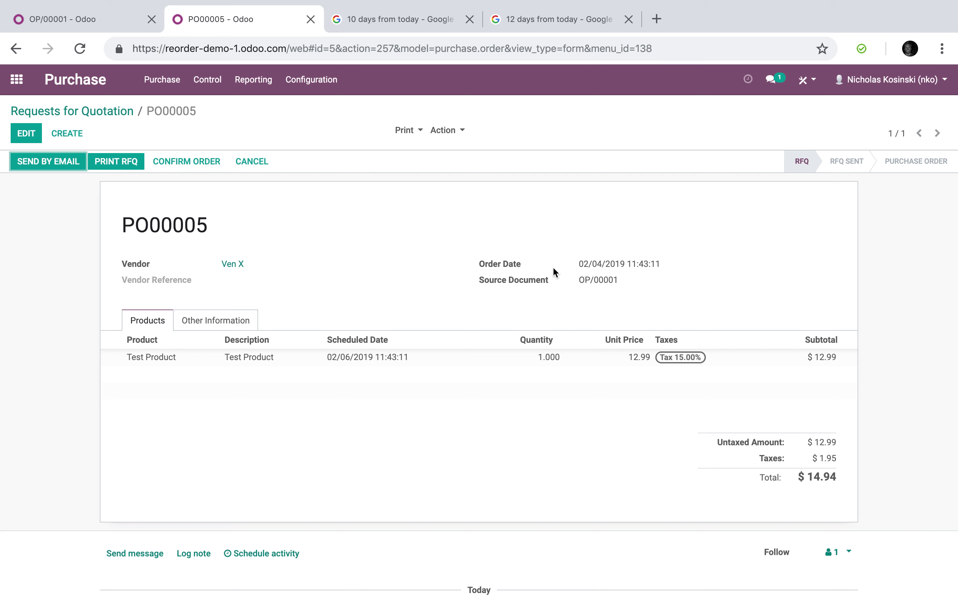
left_click_drag(578, 264, 644, 273)
left_click(381, 20)
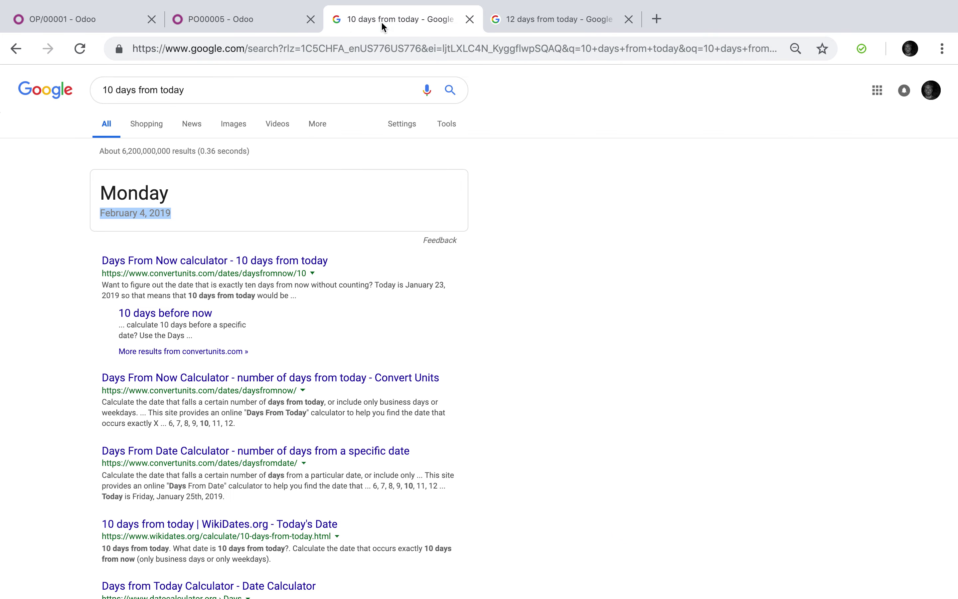
left_click(226, 21)
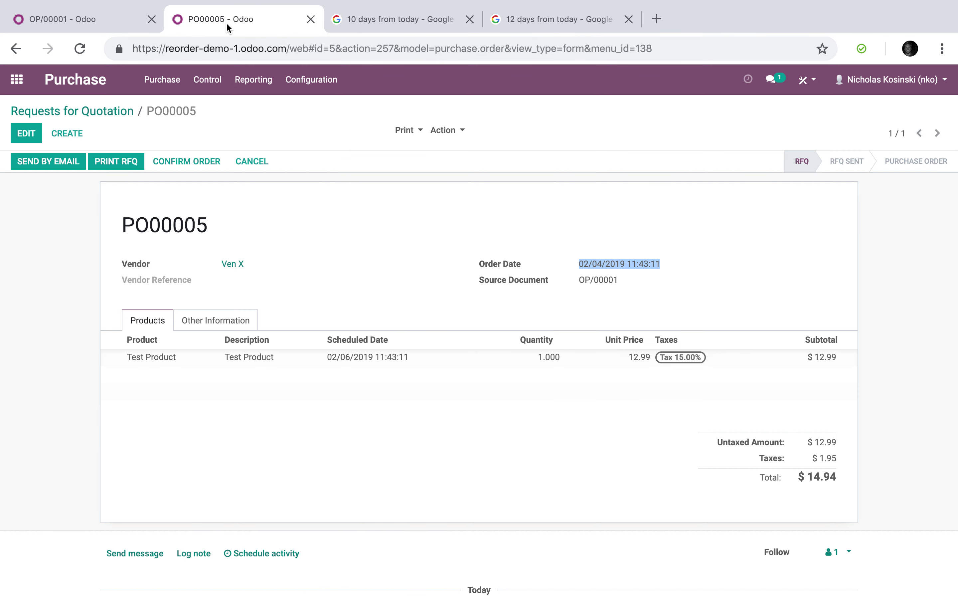
left_click(604, 274)
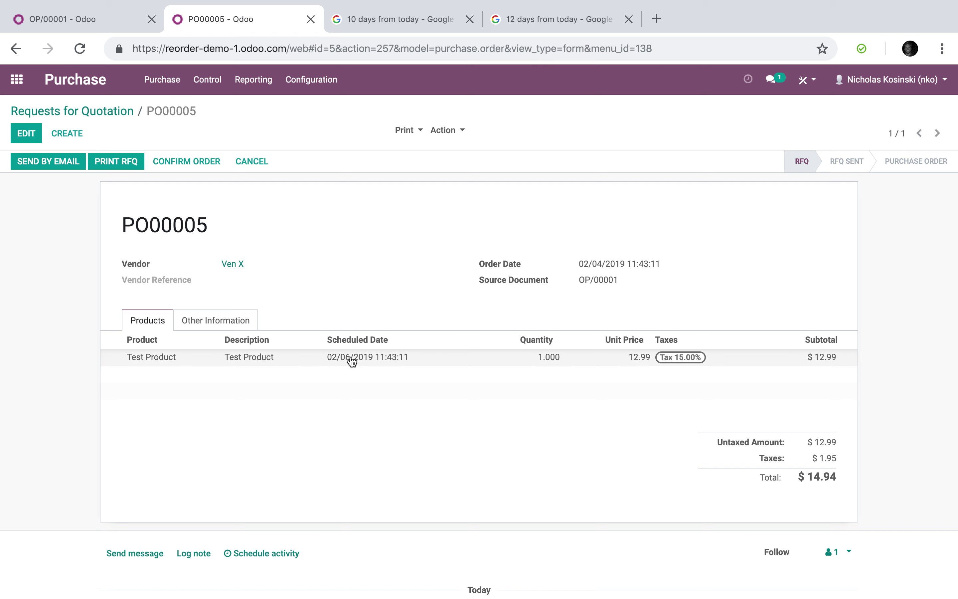
Cancel request for quotation PO000005 and delete it
left_click(258, 162)
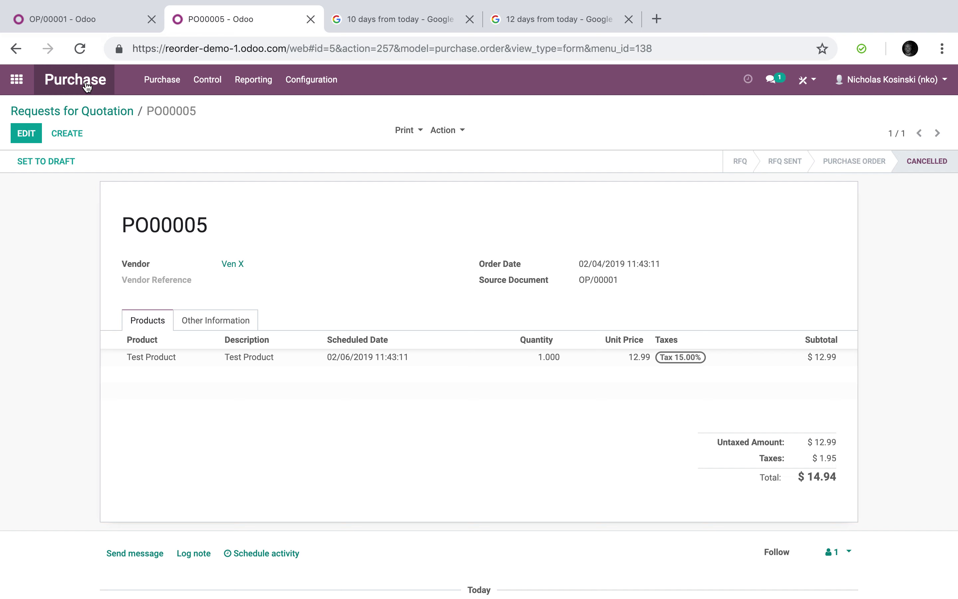
left_click(447, 129)
left_click(451, 152)
left_click(285, 173)
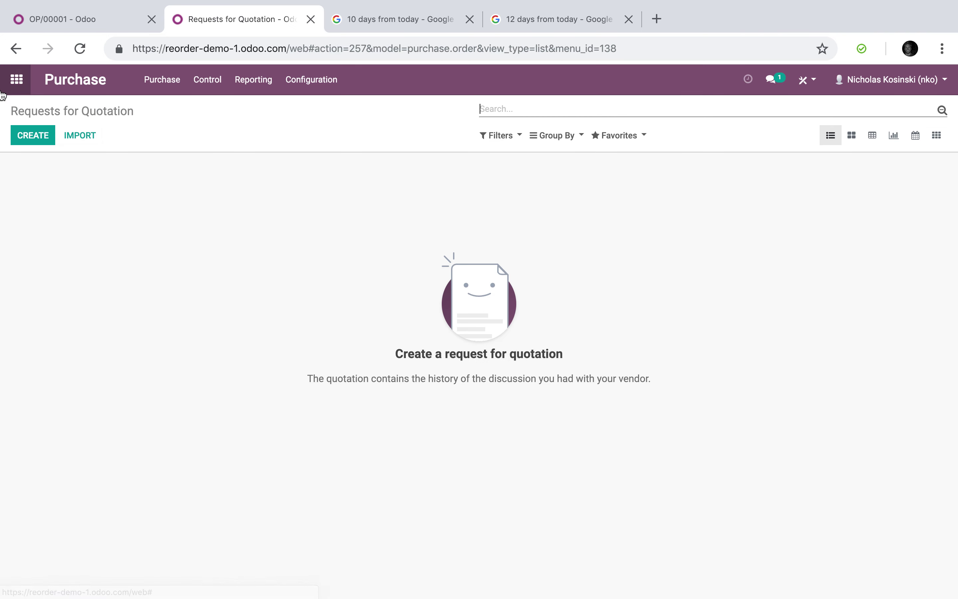
Save reordering rule OP/00001 with lead time unit Day(s) to get the products
left_click(16, 79)
type("reo")
key("Return")
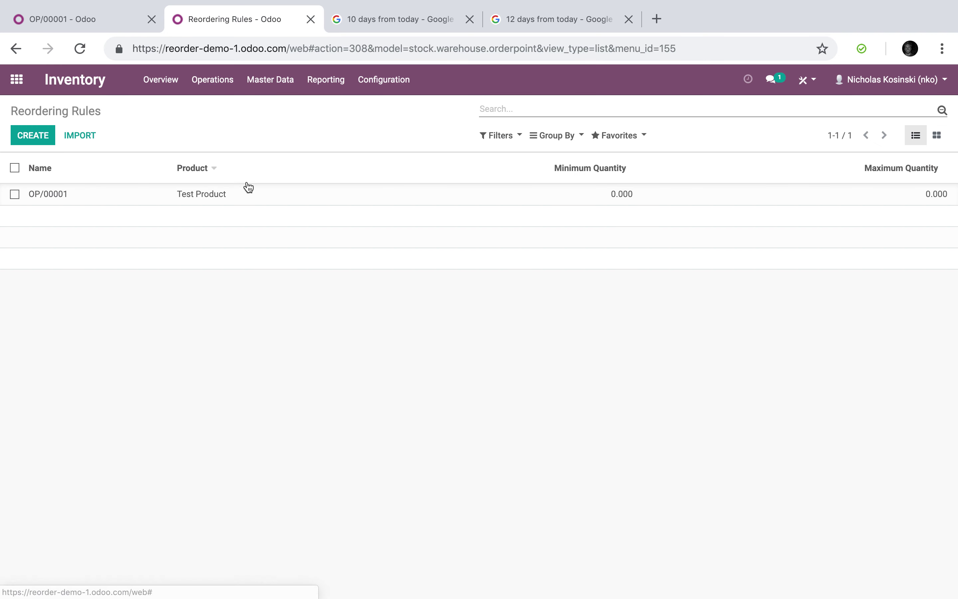
left_click(246, 193)
left_click(27, 135)
left_click(718, 359)
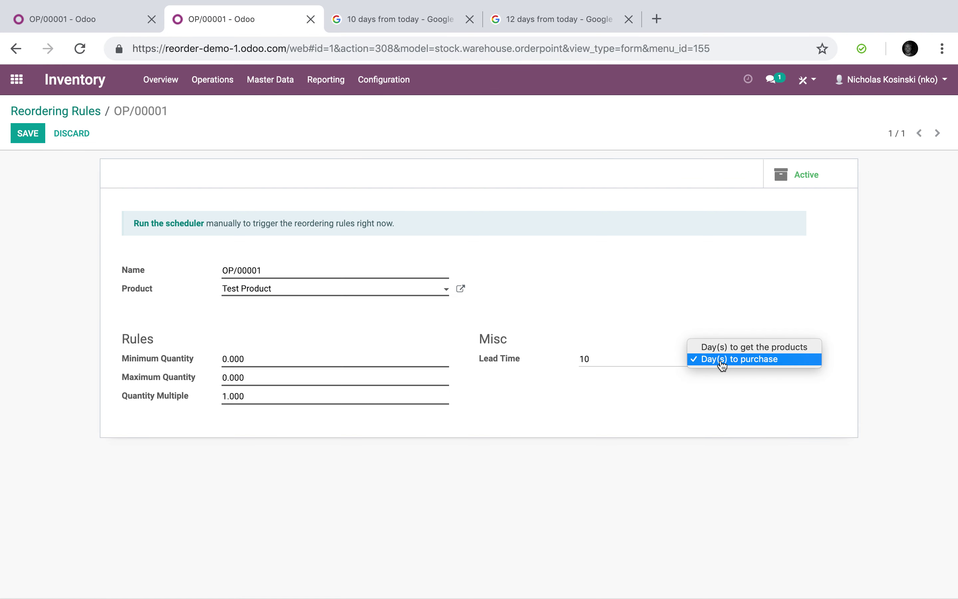
left_click(724, 350)
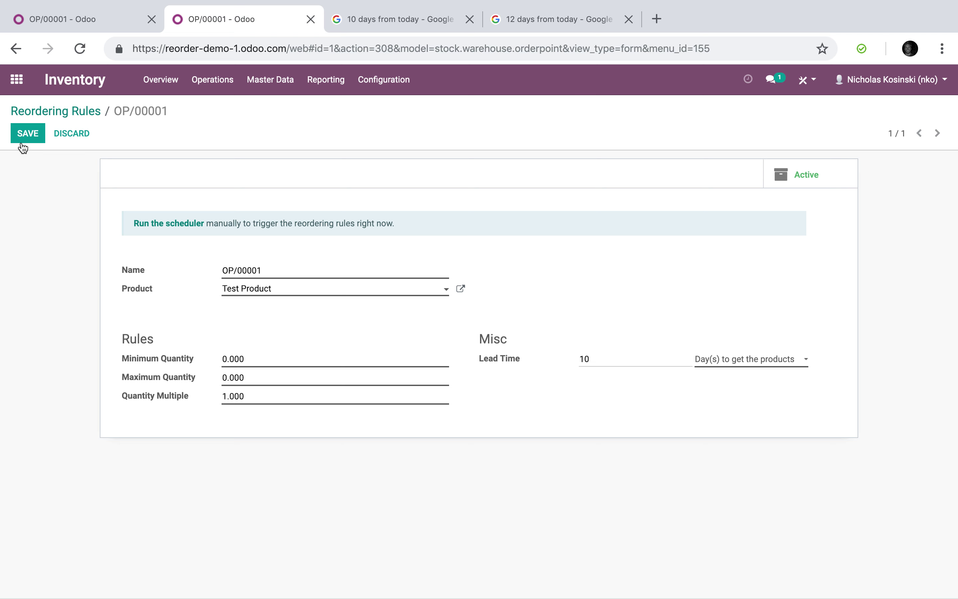
left_click(26, 133)
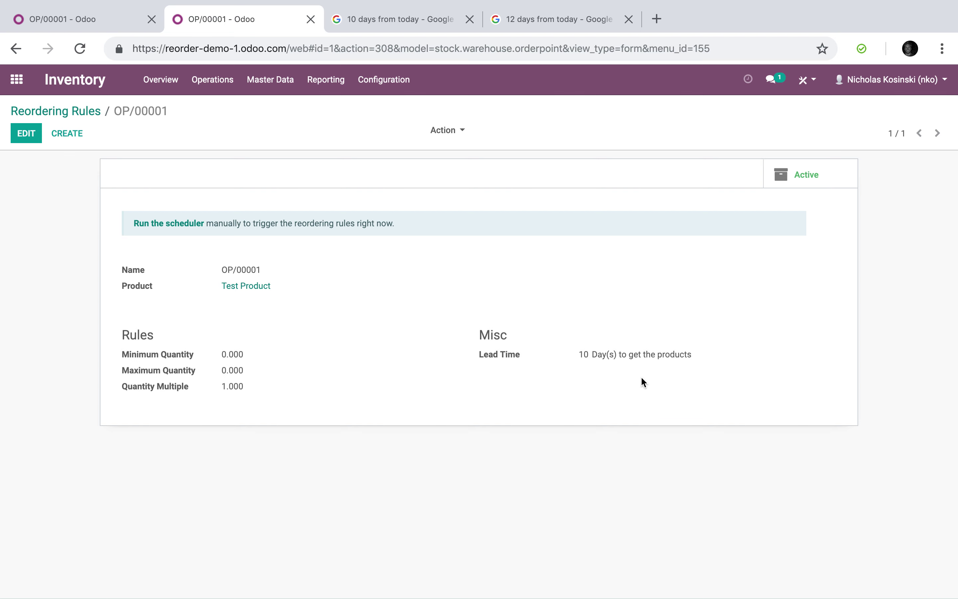
Run the scheduler again and open Purchase requests for quotation
left_click(212, 80)
left_click(228, 156)
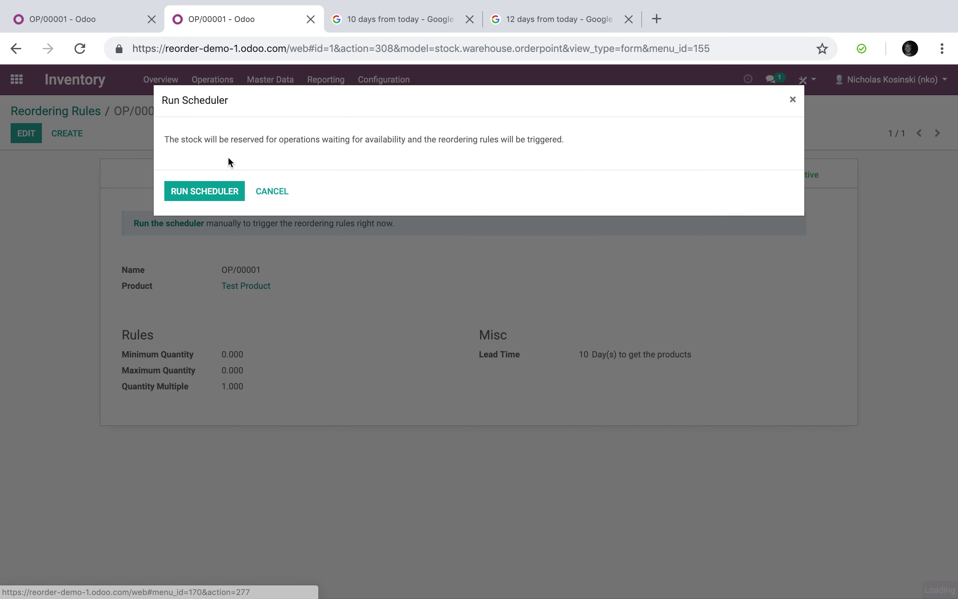
left_click(220, 189)
left_click(16, 80)
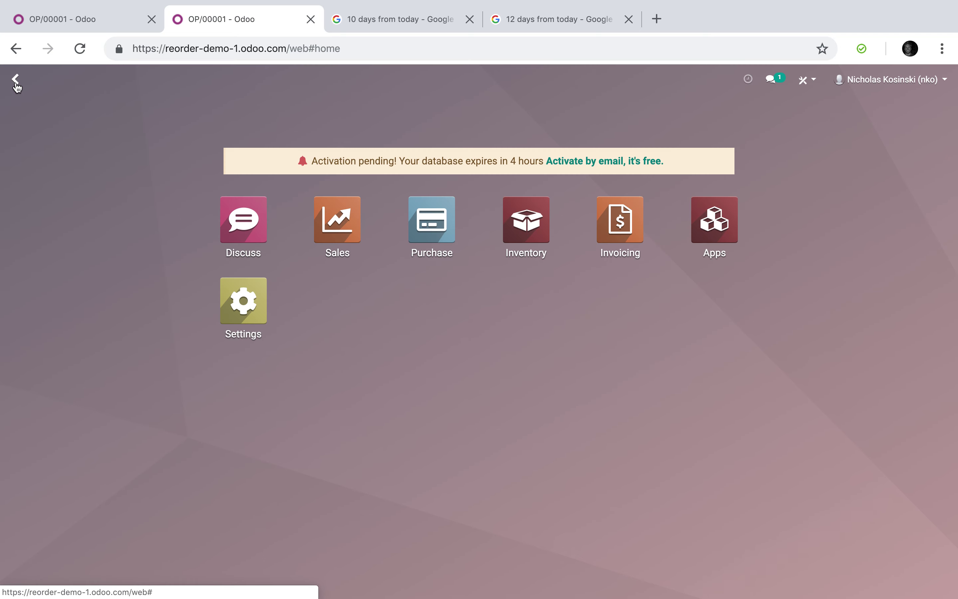
type("pur")
key("Return")
Inspect PO000006's order date 02/02/2019 and scheduled date 02/04/2019, then return to the app menu
left_click(213, 195)
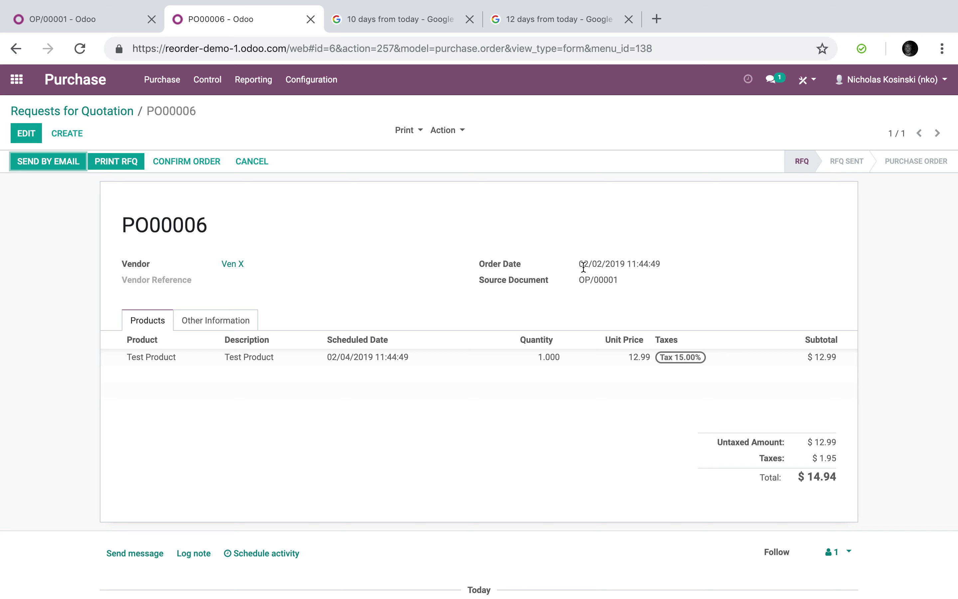
left_click_drag(578, 264, 646, 265)
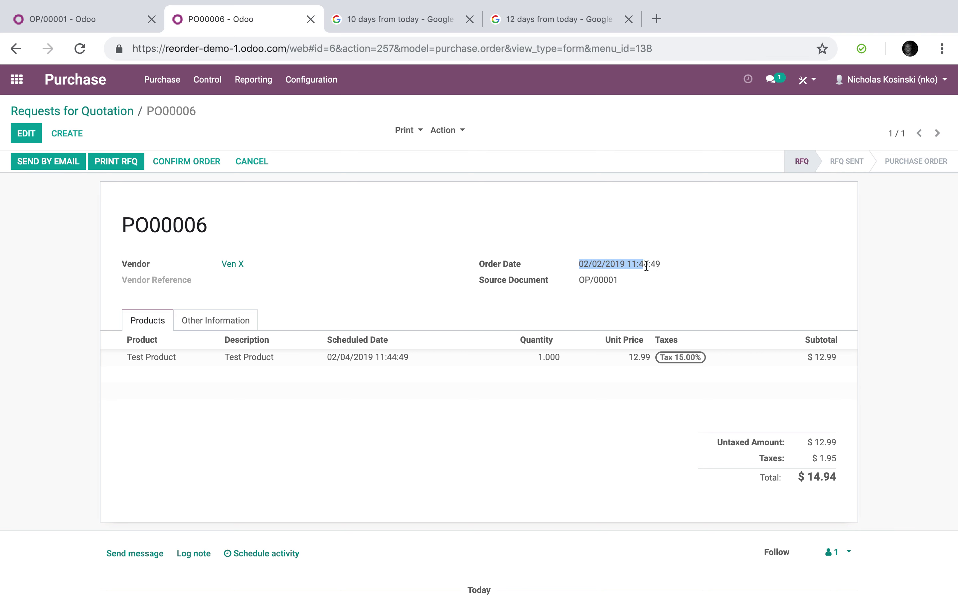
left_click_drag(327, 359, 425, 364)
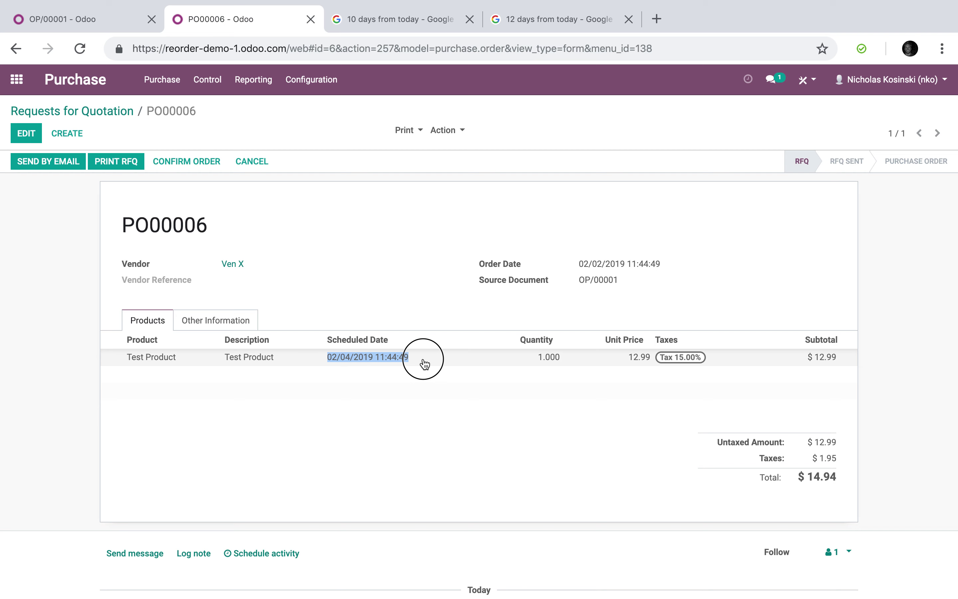
left_click_drag(424, 364, 425, 363)
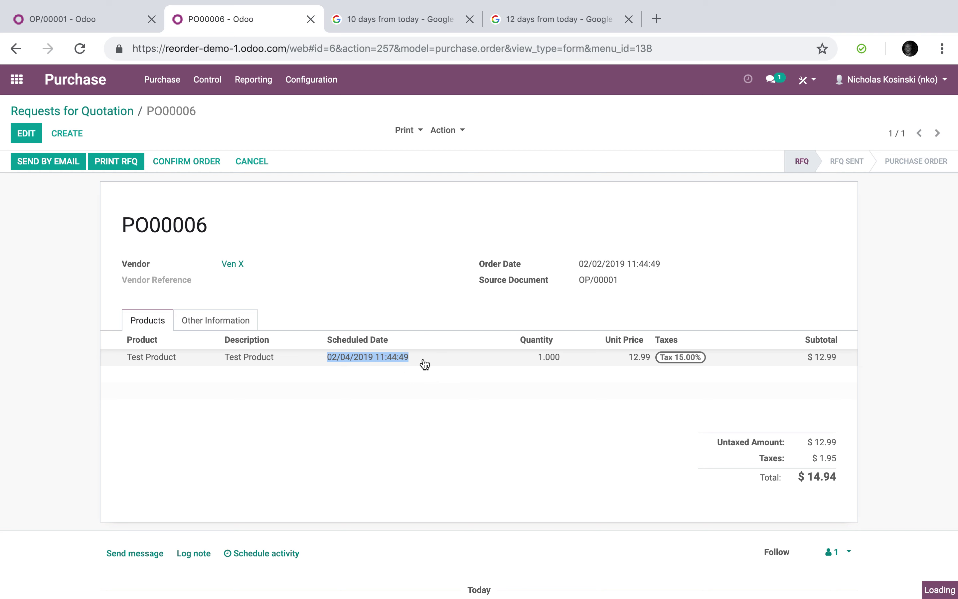
left_click(186, 312)
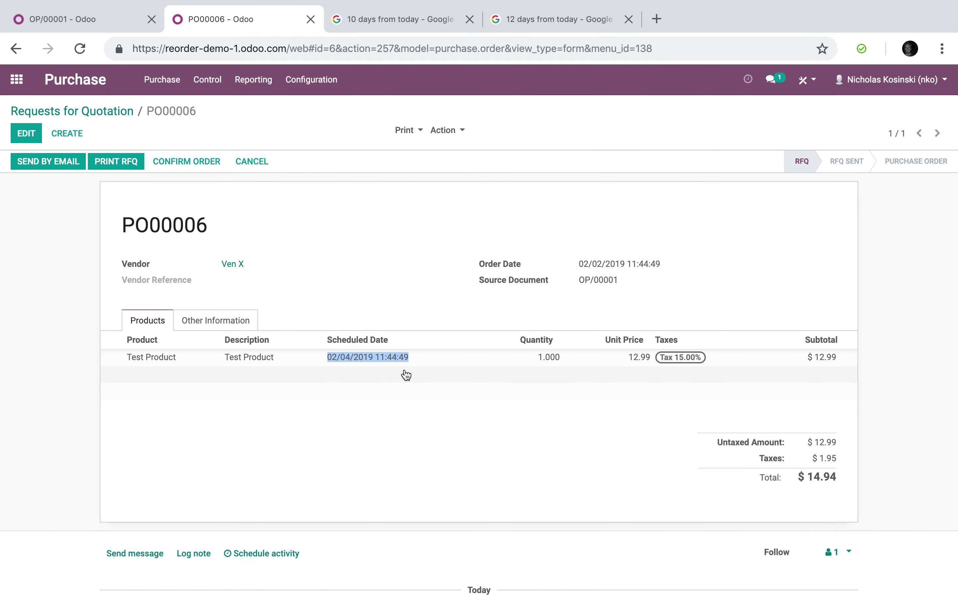
left_click(111, 114)
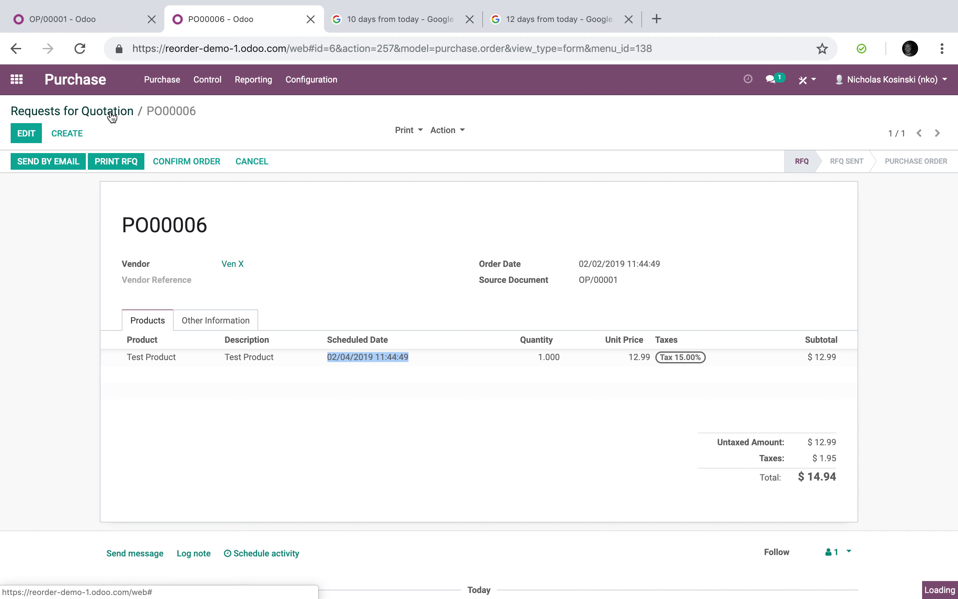
left_click(7, 79)
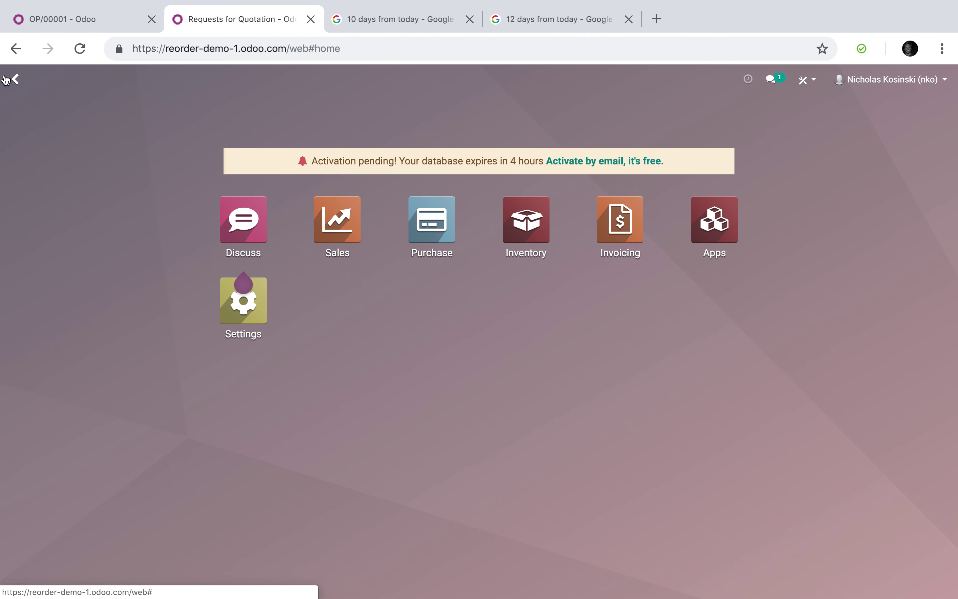